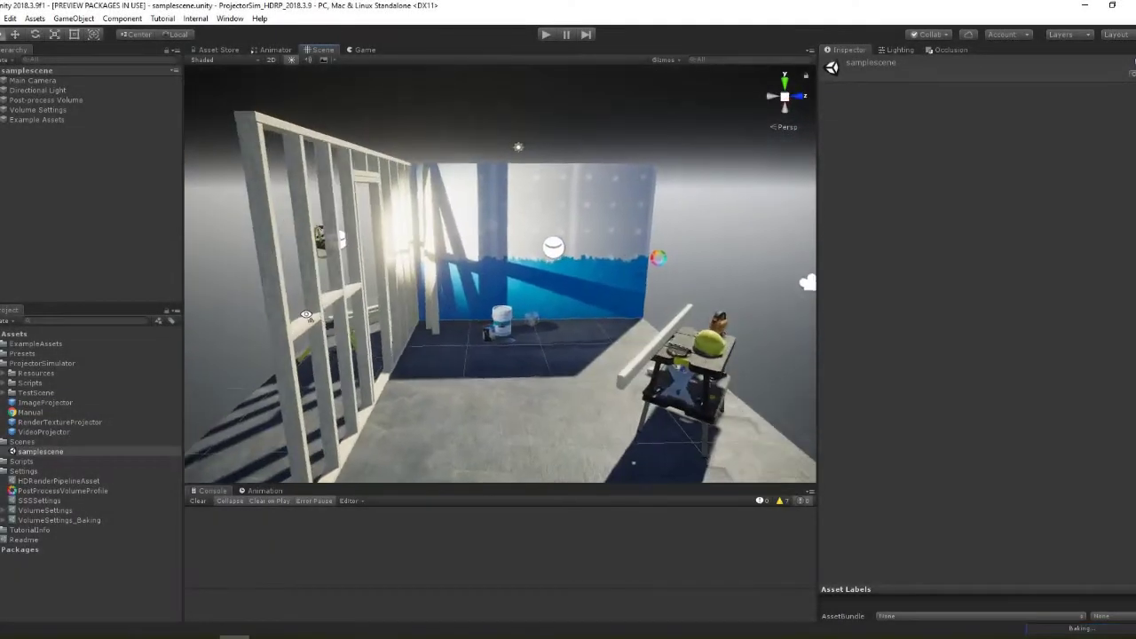
Open the ExampleScene from the ProjectorSimulator TestScene folder
right_click_drag(273, 314, 273, 311)
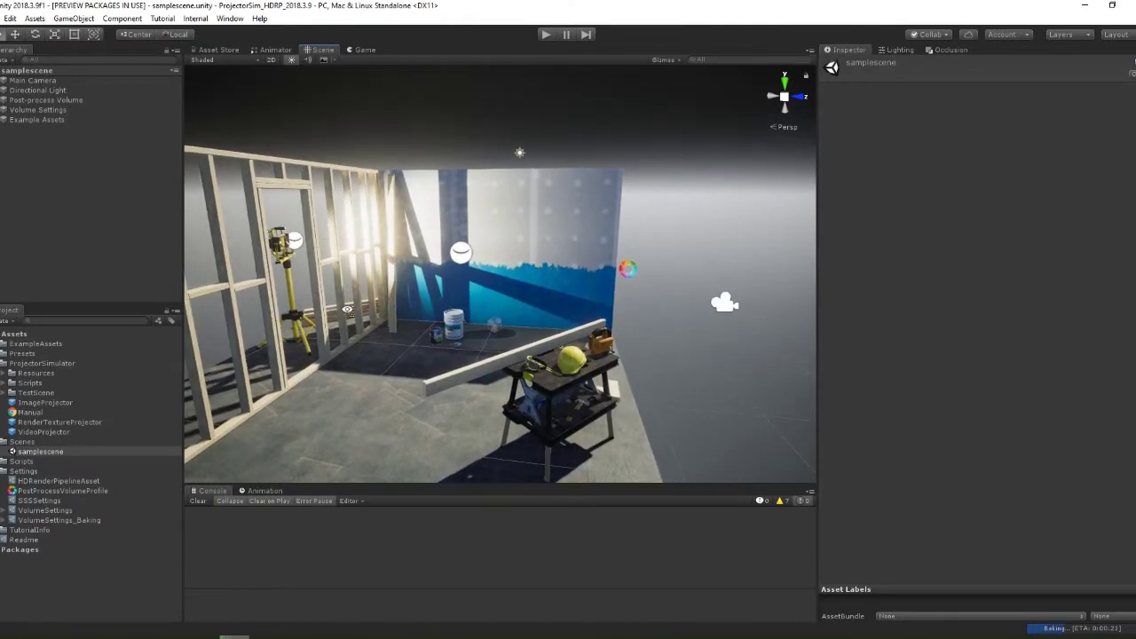
right_click_drag(348, 311, 313, 300)
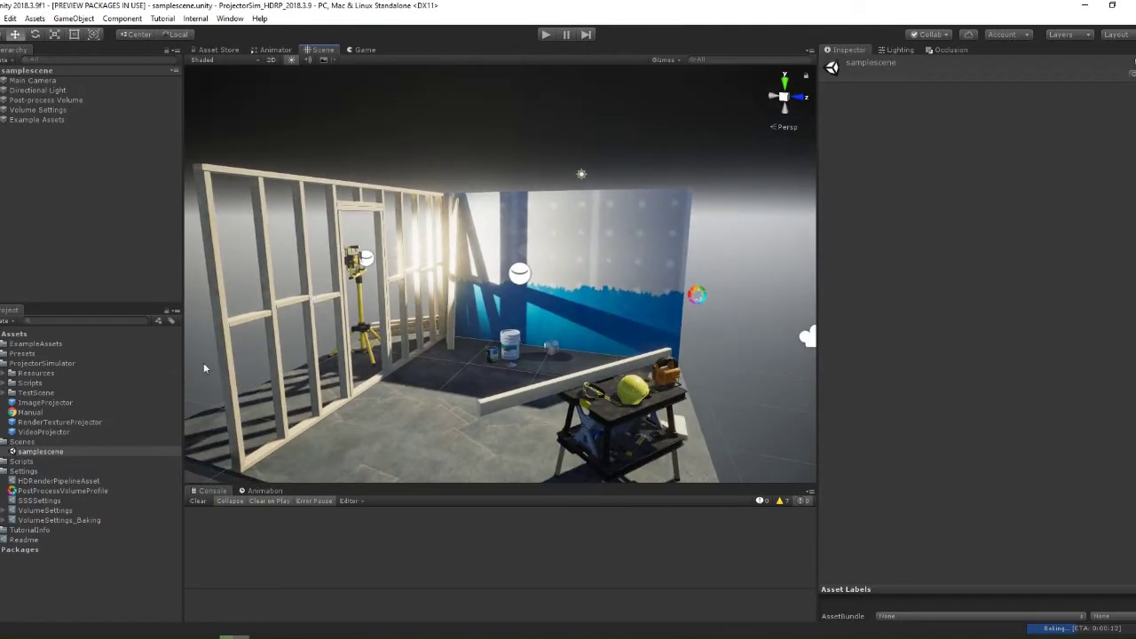
left_click(3, 393)
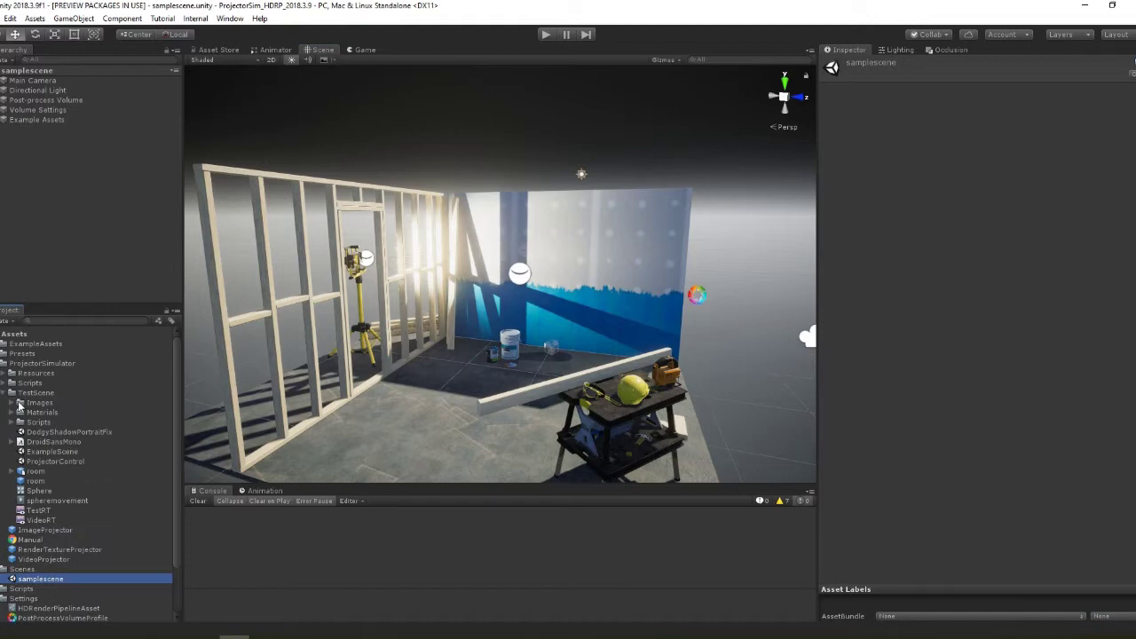
double_click(52, 453)
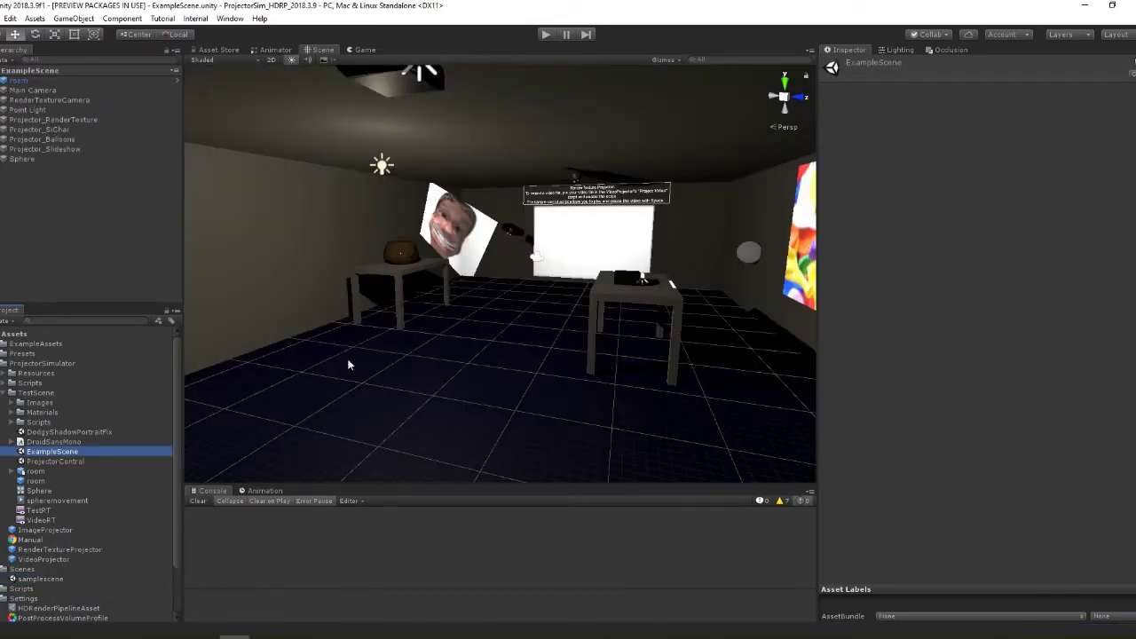
Select the ImageProjector inside Projector_Slideshow and check its Cookie Size setting
right_click_drag(349, 364, 520, 357)
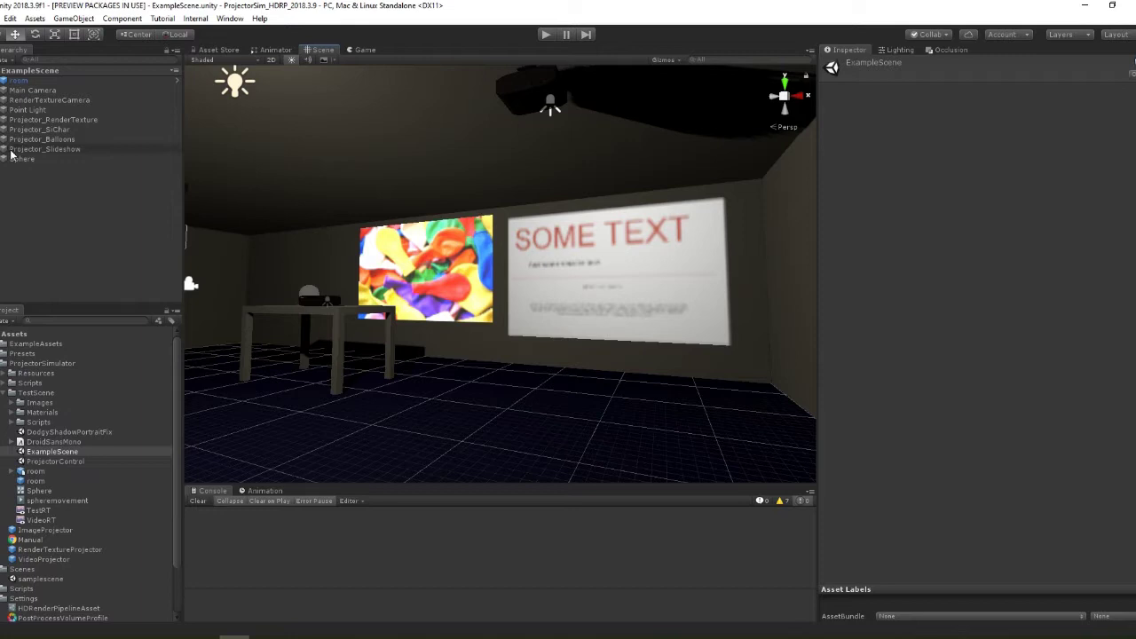
left_click(550, 105)
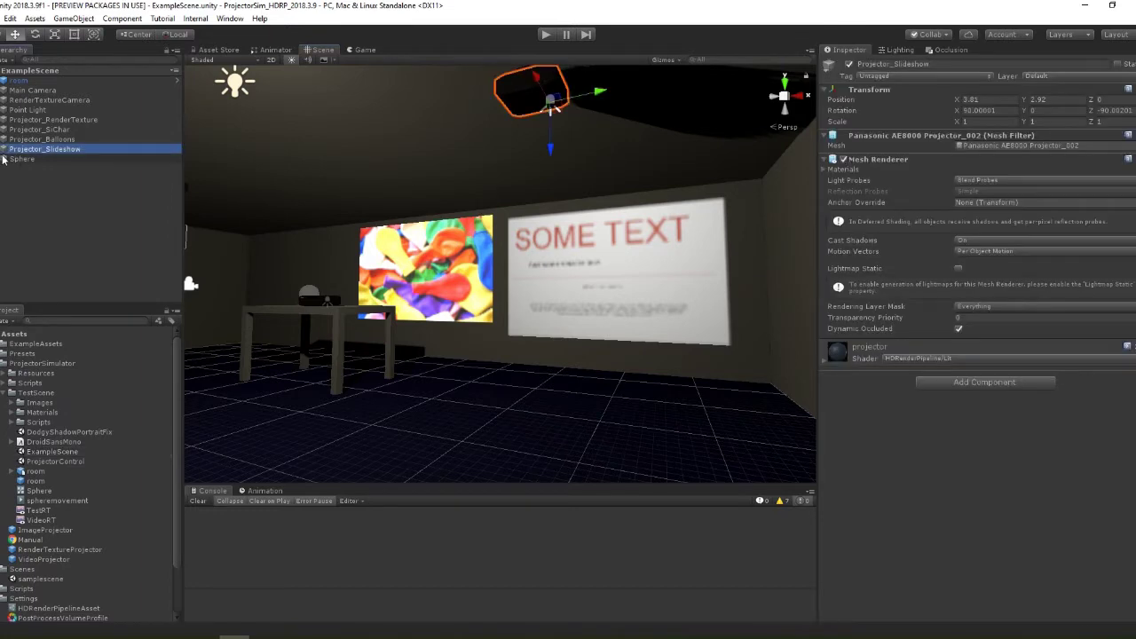
left_click(551, 105)
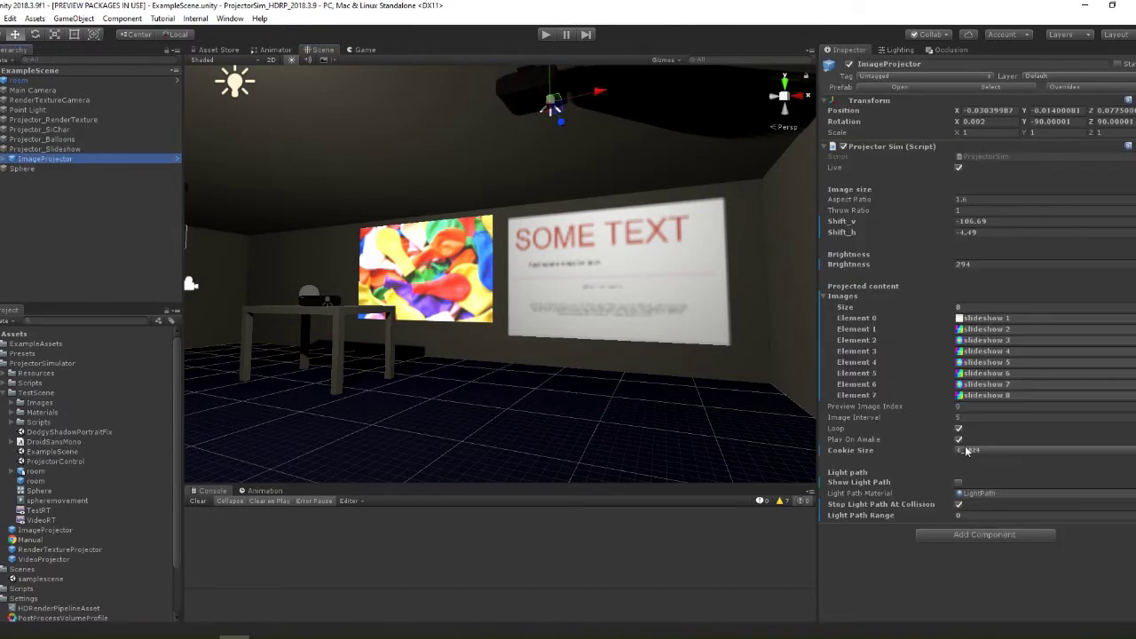
left_click(966, 449)
left_click(911, 571)
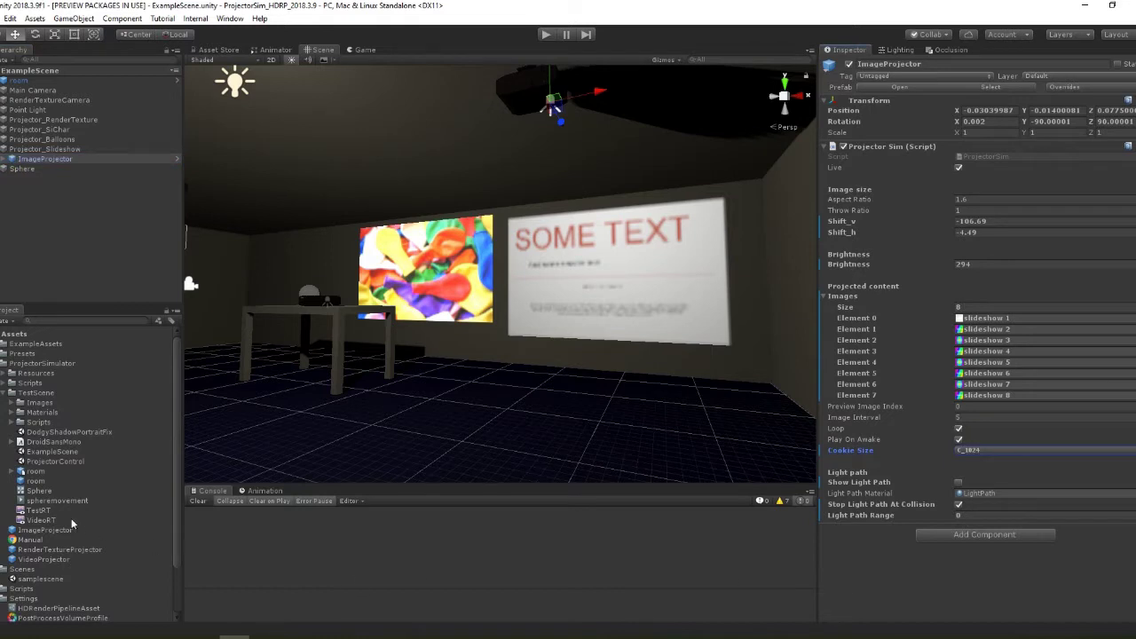
Set the Cookie Size in the HDRenderPipelineAsset to Cookie Resolution 2048
scroll(73, 524, "down", 3)
left_click(51, 550)
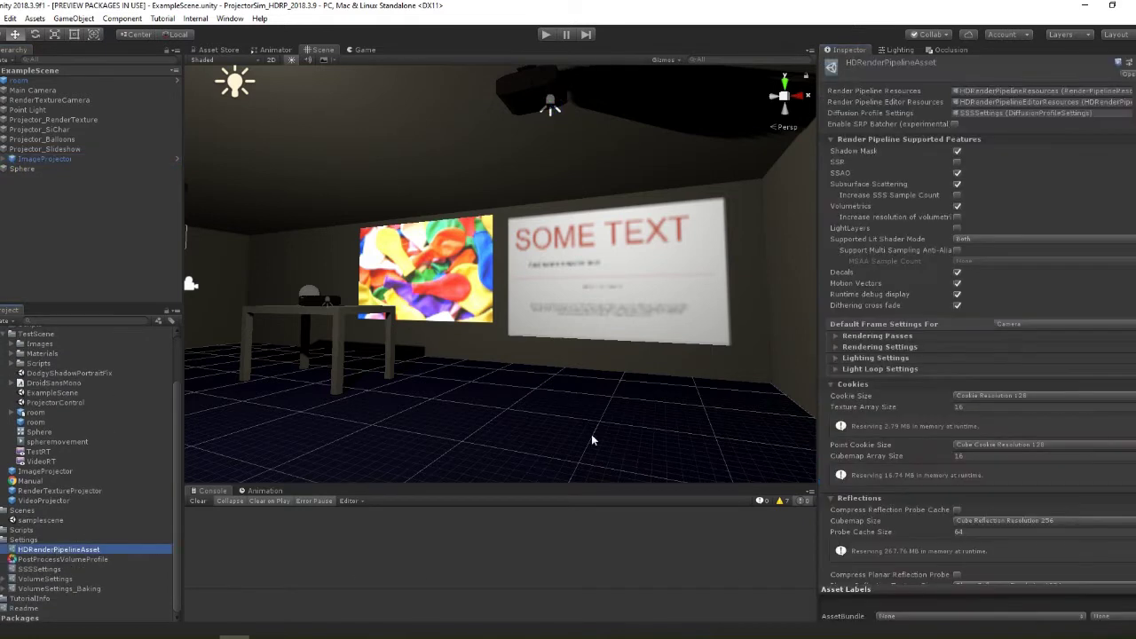
left_click(985, 396)
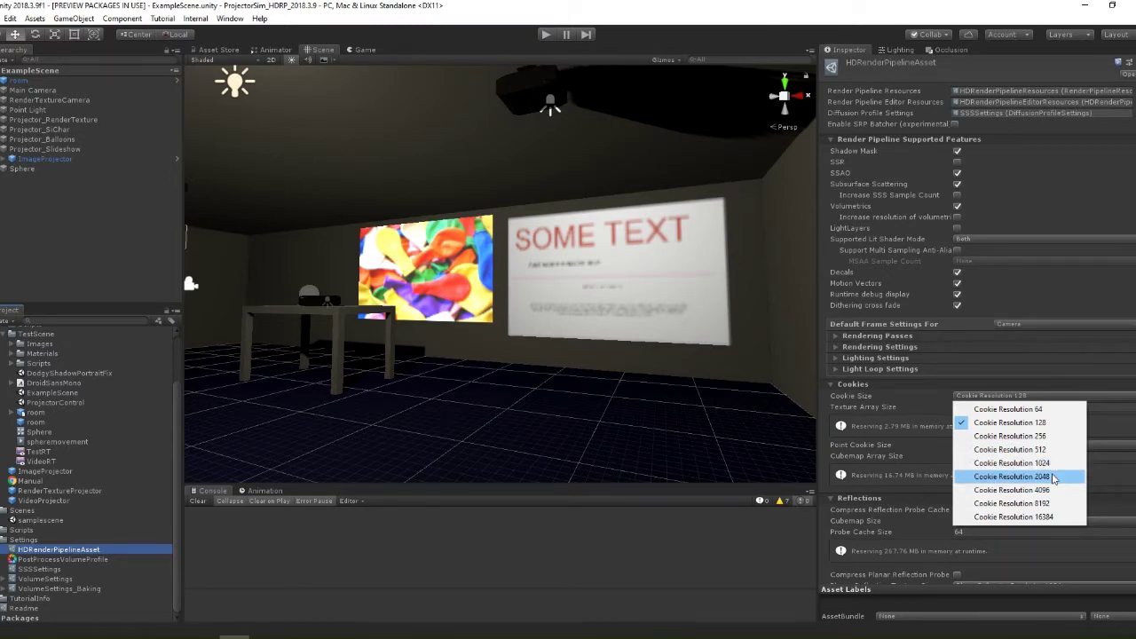
left_click(1053, 477)
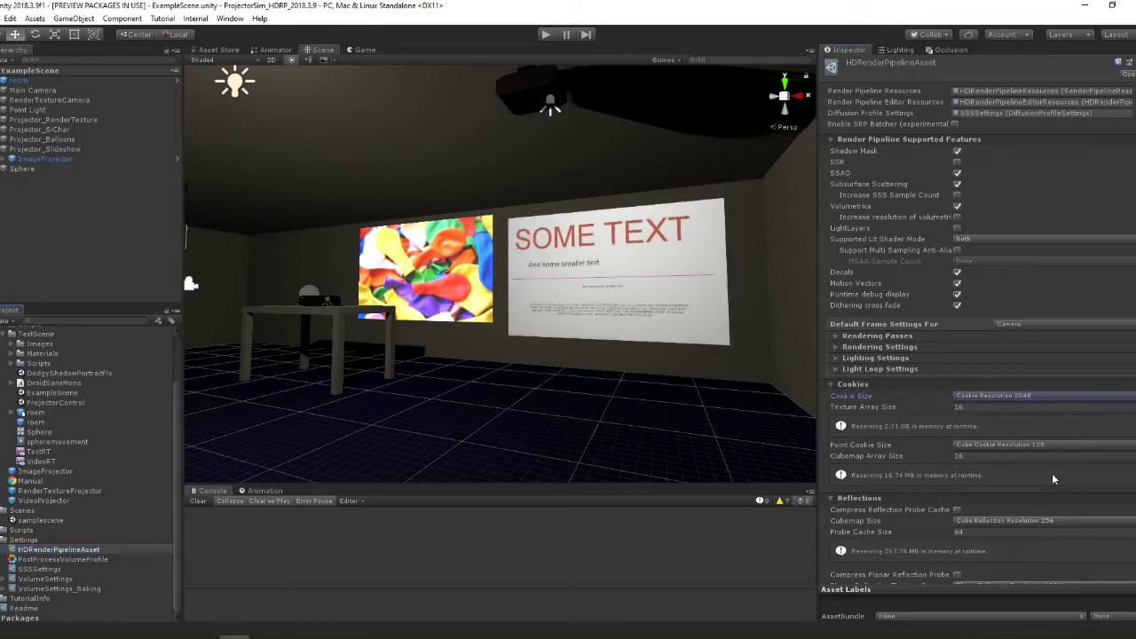
right_click_drag(672, 329, 676, 332)
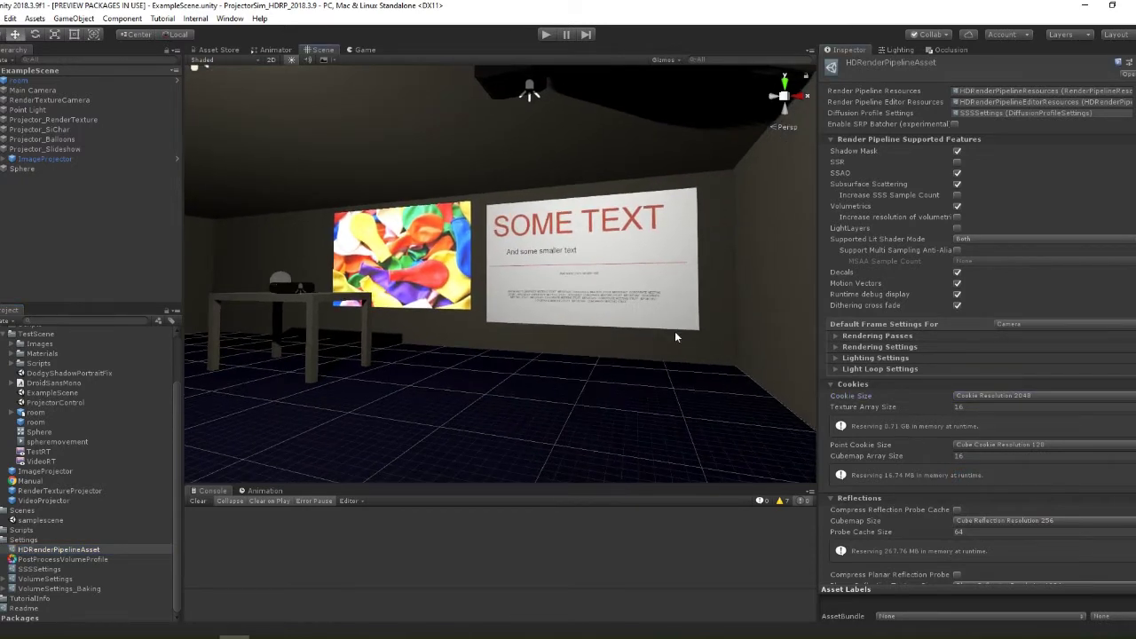
Set the Texture Array Size of the pipeline asset's cookies to 4
left_click(980, 407)
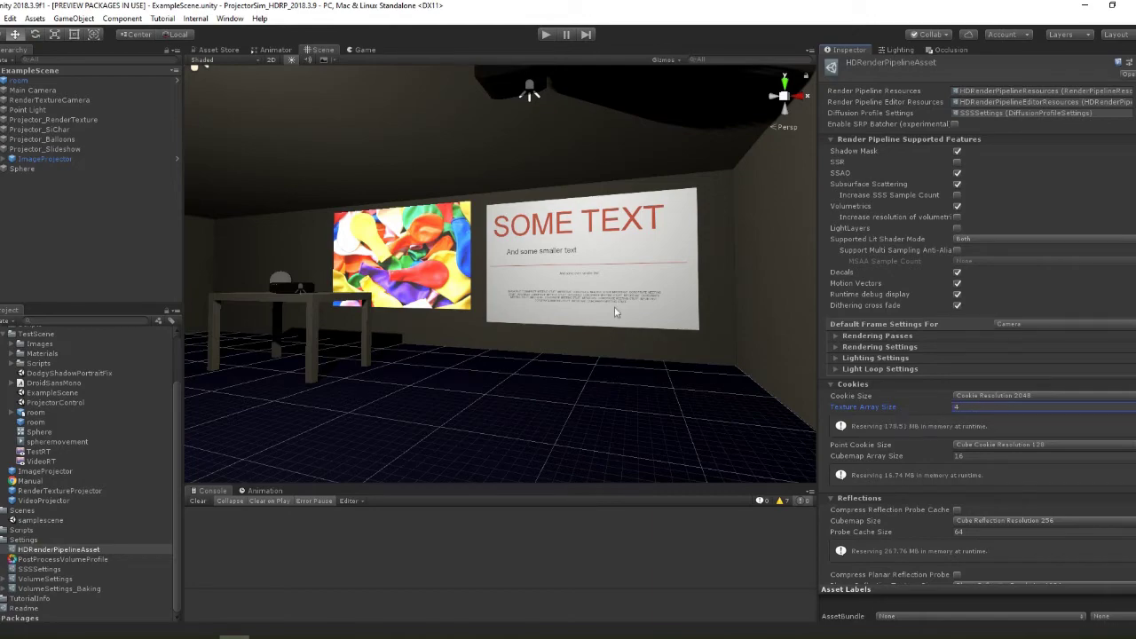
right_click_drag(615, 306, 424, 329)
left_click(968, 405)
mouse_move(516, 316)
right_mouse_down()
mouse_move(540, 310)
mouse_move(525, 304)
right_mouse_up()
left_click(970, 407)
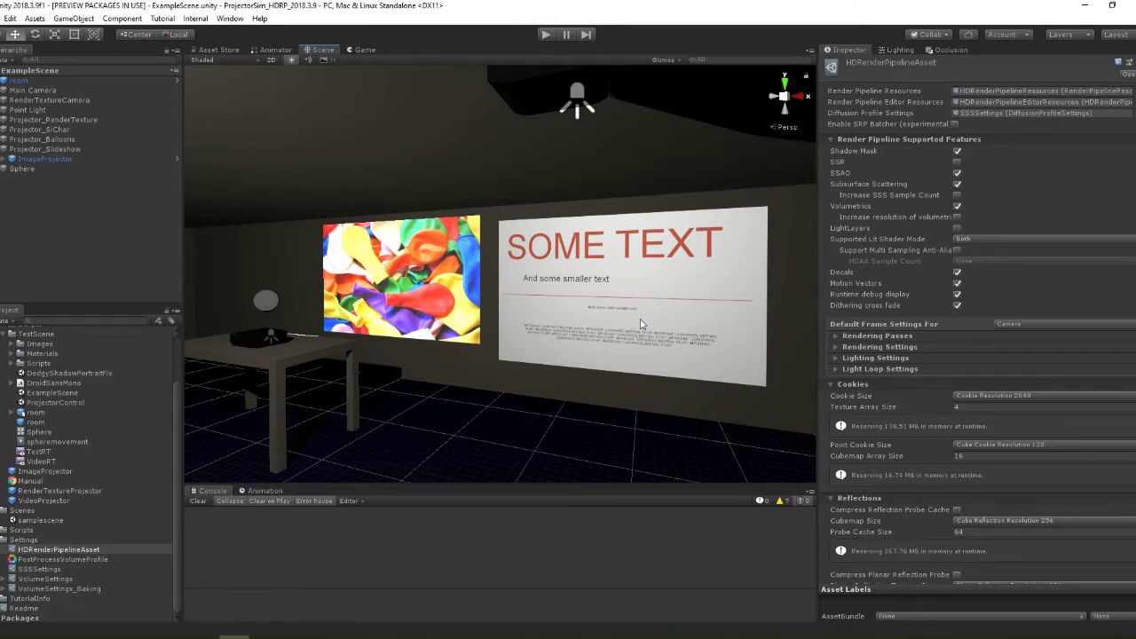
Test-run the scene in play mode, stop it, and move the sphere in front of the slideshow projection, at about X 2.8, Y 1.54, Z 3.47
right_click_drag(642, 324, 586, 322)
key("w")
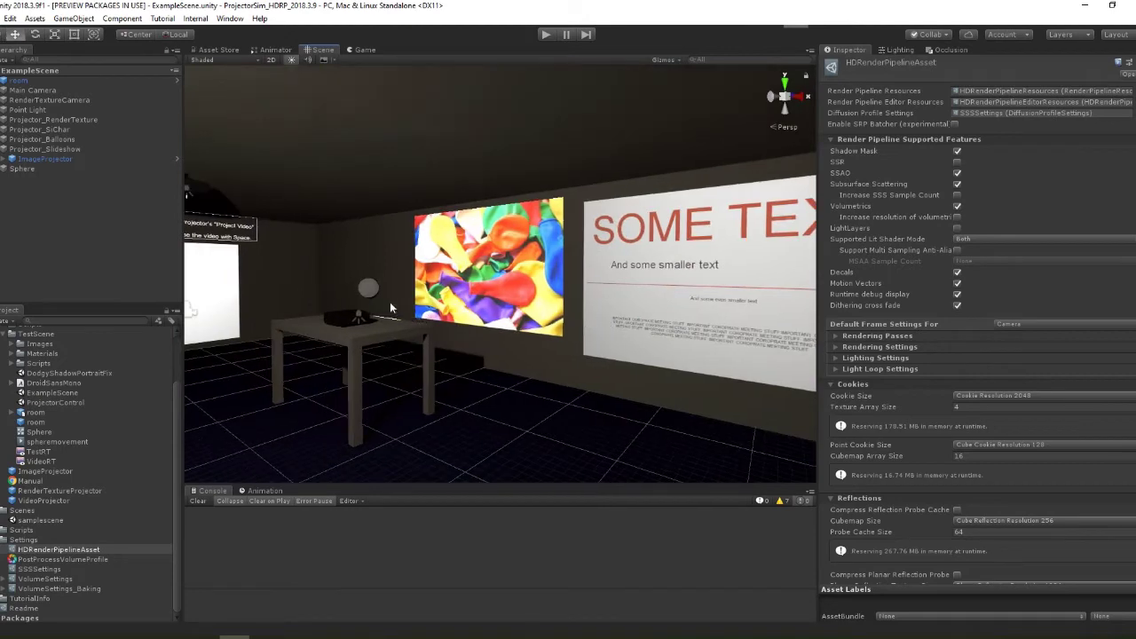
left_click(369, 289)
left_click(546, 34)
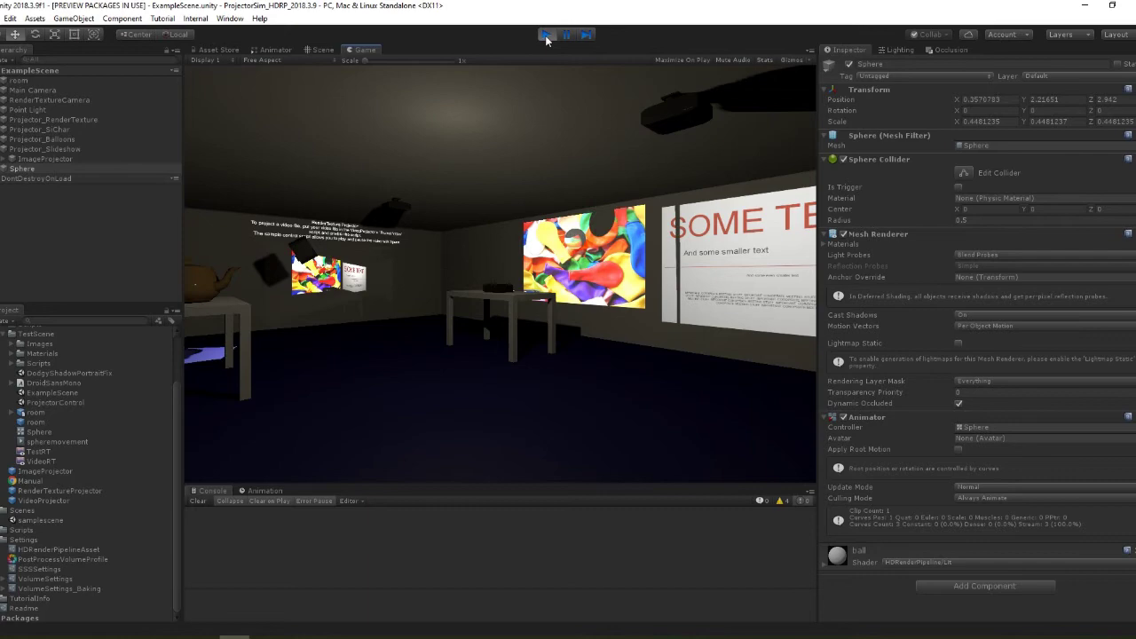
left_click(546, 36)
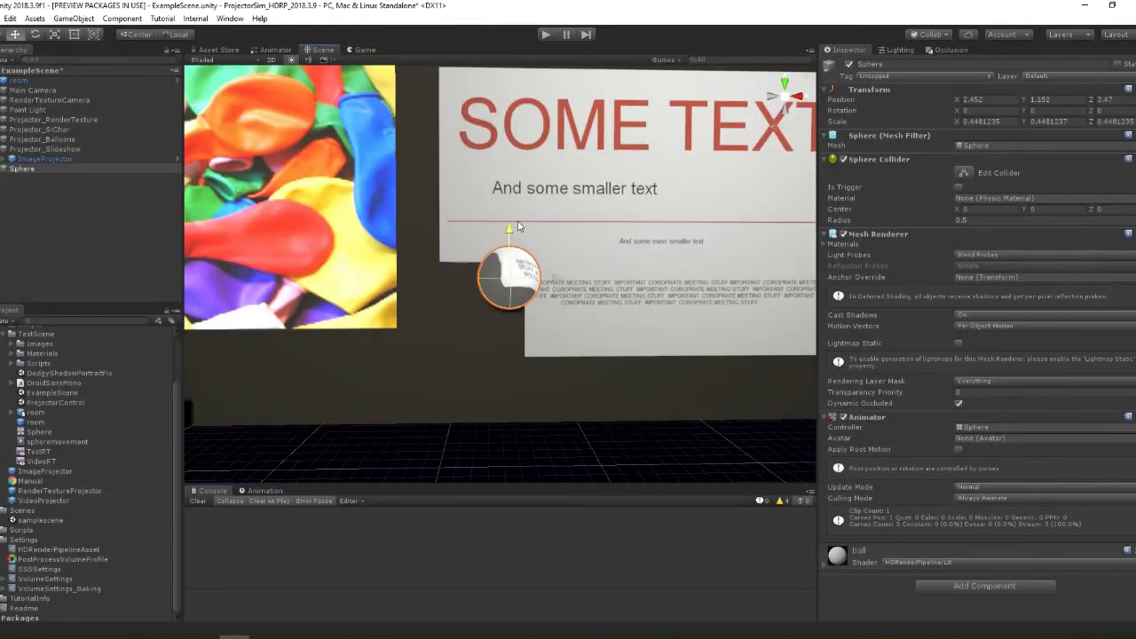
left_click_drag(512, 278, 546, 229)
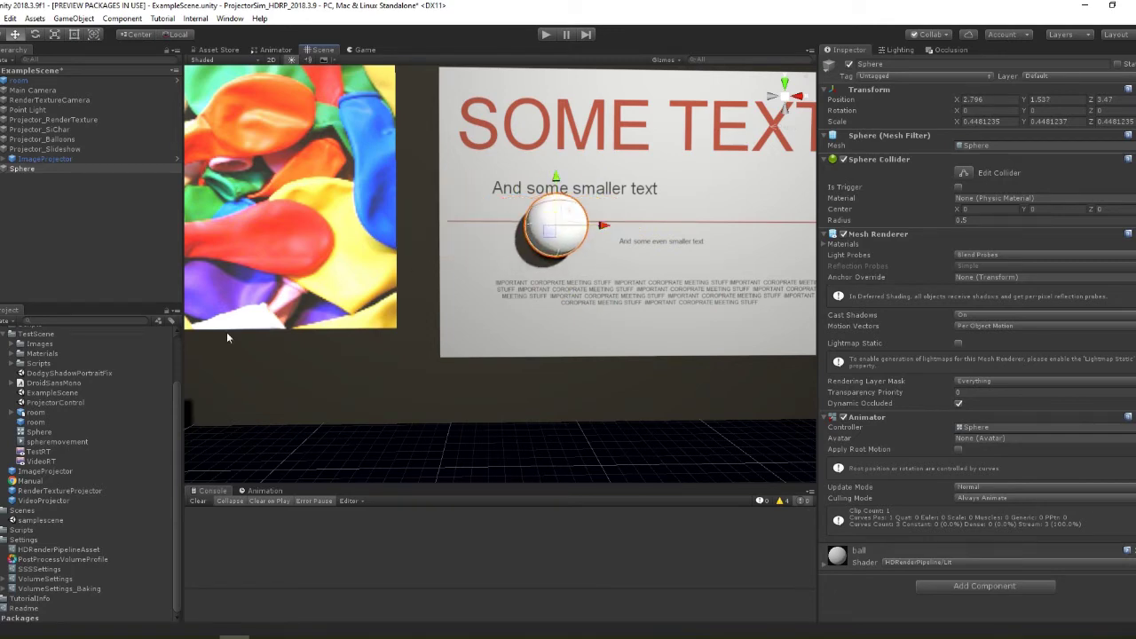
Open the DodgyShadowPortraitFix scene from the TestScene folder
double_click(76, 374)
left_click(611, 350)
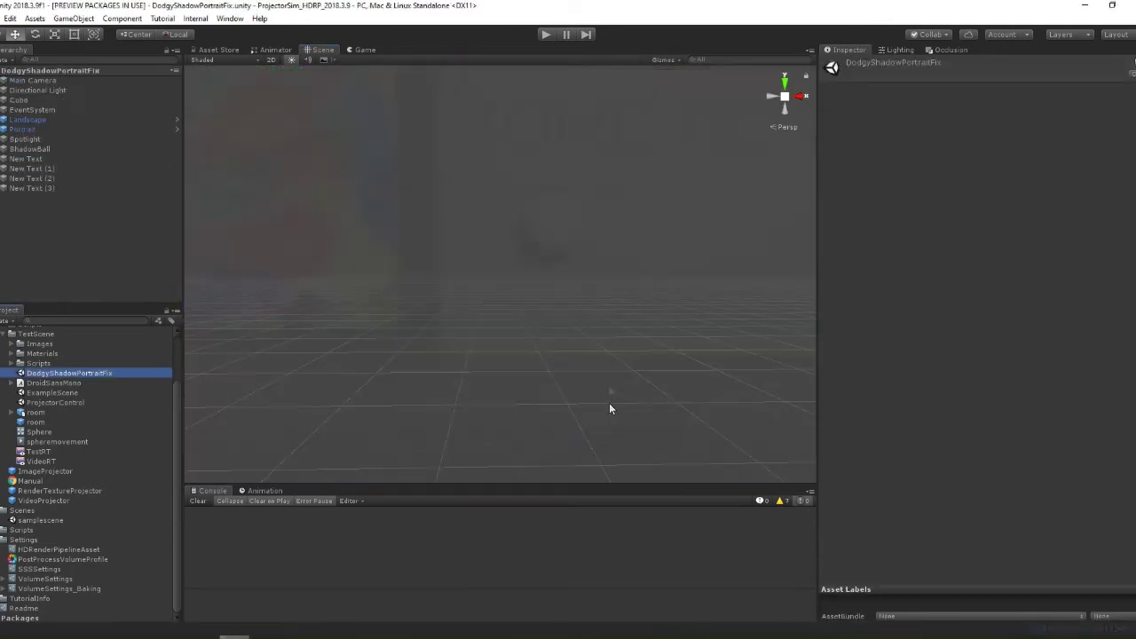
mouse_move(755, 394)
right_mouse_down()
mouse_move(550, 390)
mouse_move(749, 385)
right_mouse_up()
key("w")
key("s")
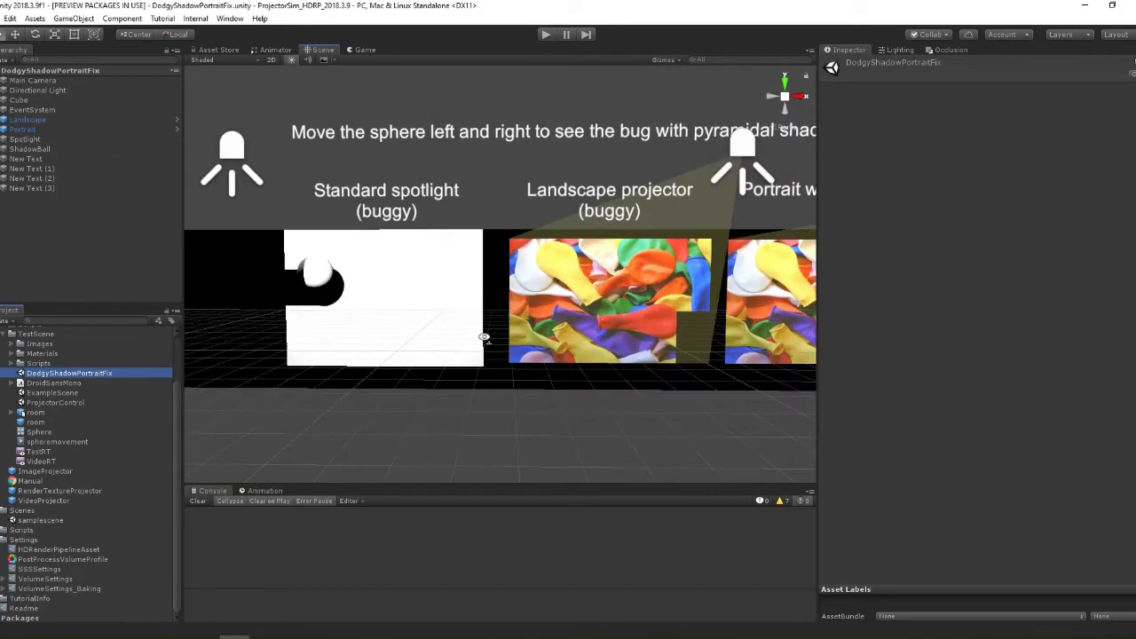
Examine the settings of the ShadowBall, the Spotlight and the Portrait projector
left_click(319, 277)
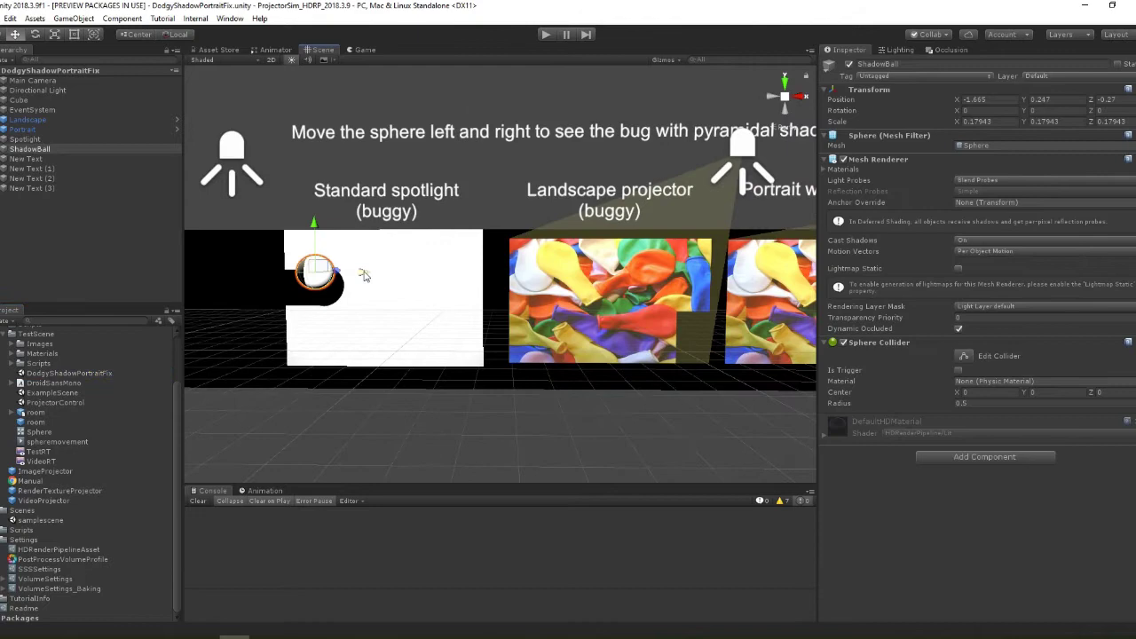
left_click(233, 158)
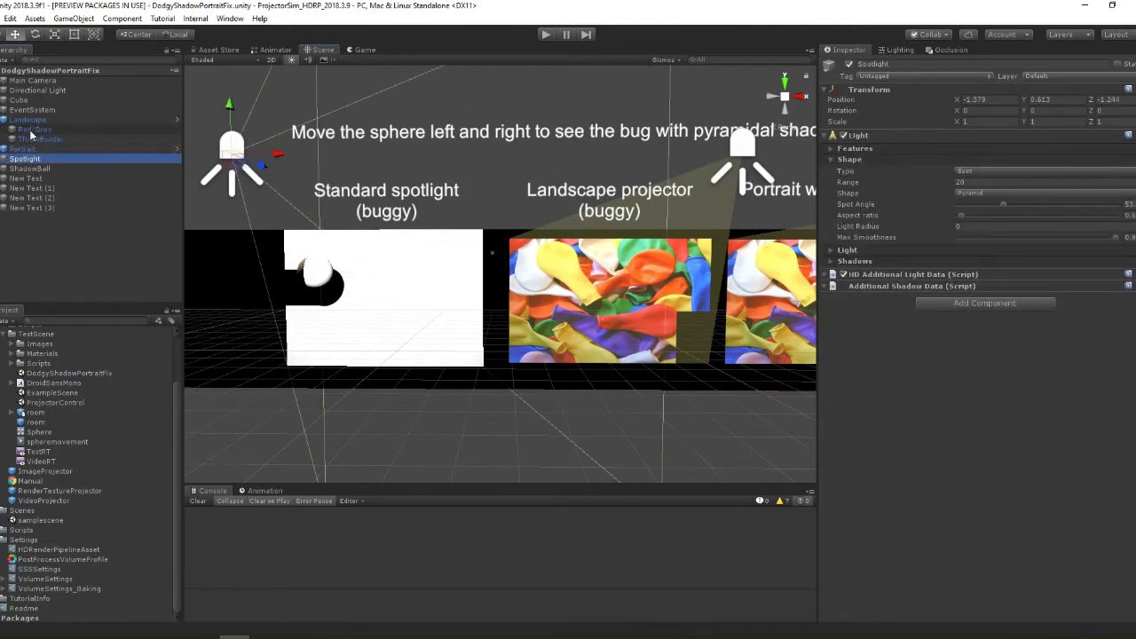
left_click(33, 129)
left_click(32, 149)
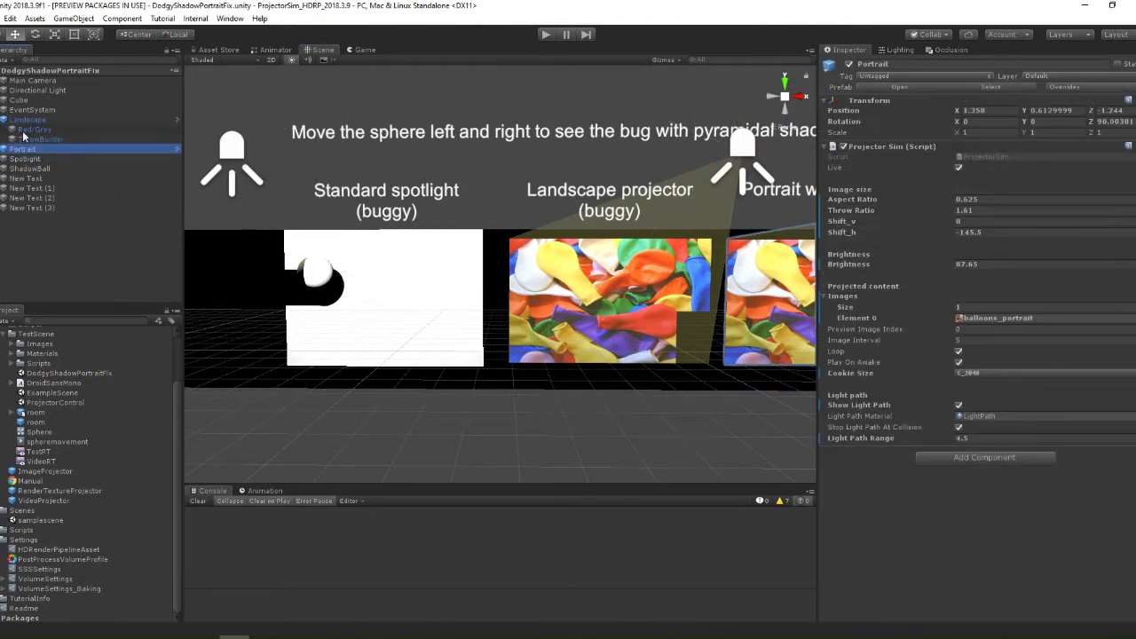
left_click(27, 131)
left_click(24, 163)
left_click(0, 120)
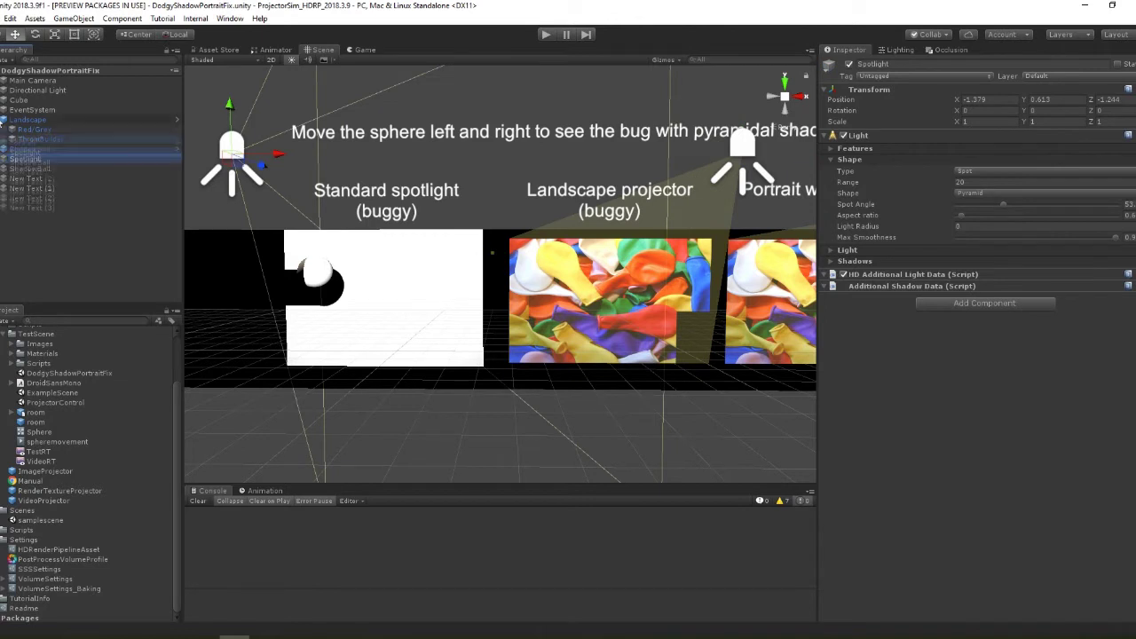
Move the ShadowBall in front of the landscape projector's image, at about X -0.01, Y 0.07
left_click(314, 268)
left_click_drag(363, 272, 724, 273)
left_click_drag(676, 229, 667, 291)
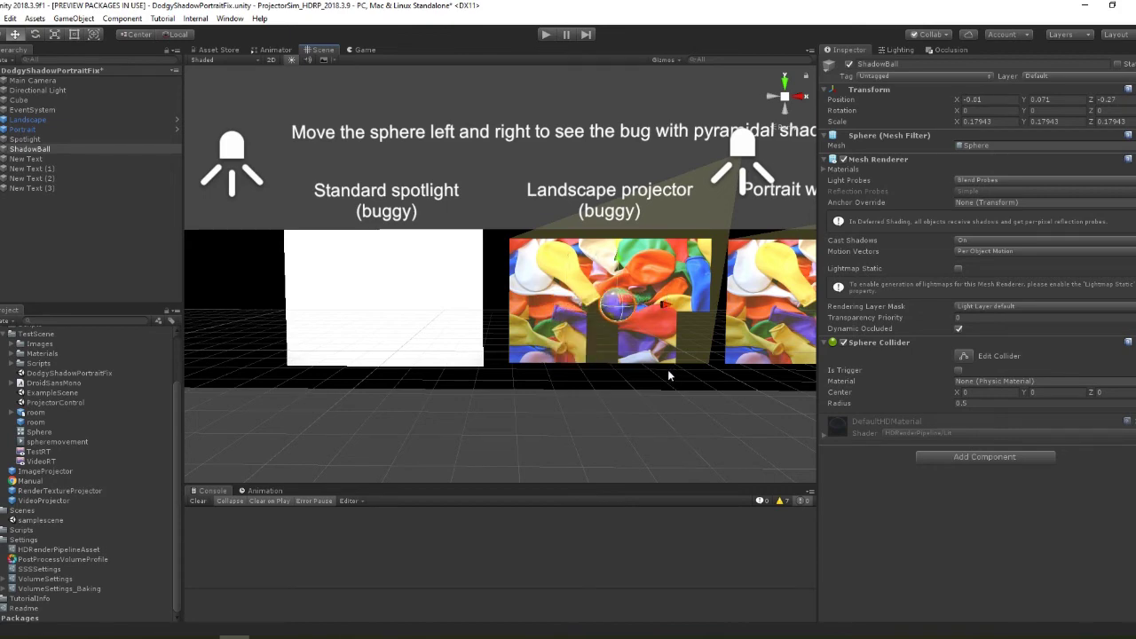
Move the ShadowBall along X to about 0.97, in front of the portrait workaround's image
key("d")
right_click_drag(669, 375, 613, 356)
left_click_drag(402, 255, 522, 250)
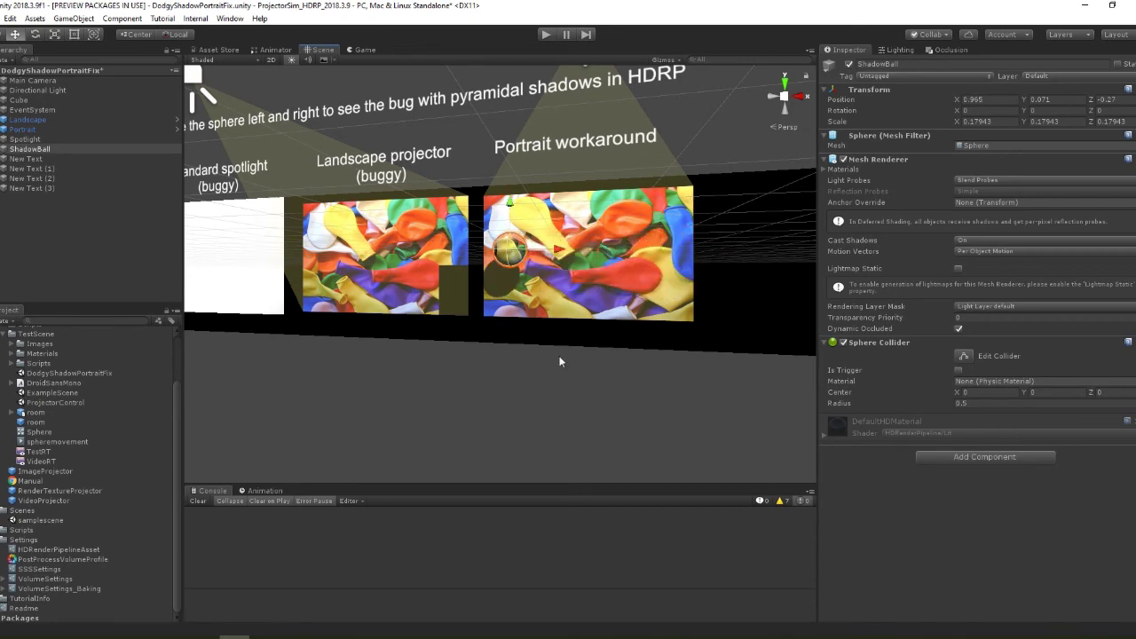
Try a different Shift_h value on the Portrait projector and undo the change
middle_click_drag(558, 188, 543, 259)
scroll(544, 258, "down", 2)
left_click(549, 233)
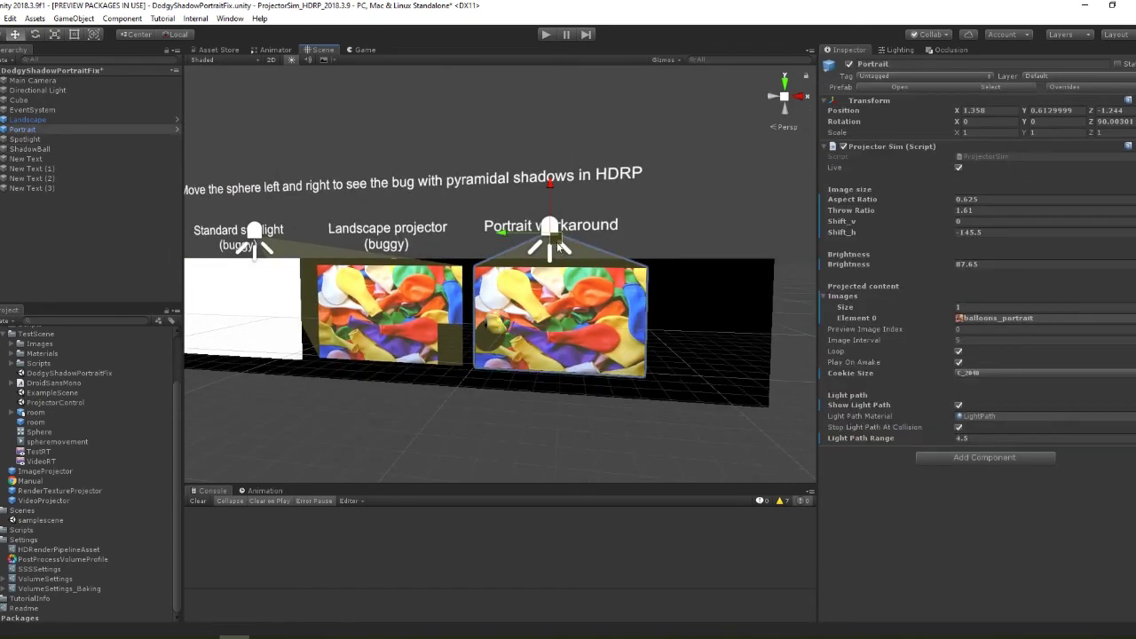
left_click_drag(836, 236, 601, 185)
key("ctrl+z")
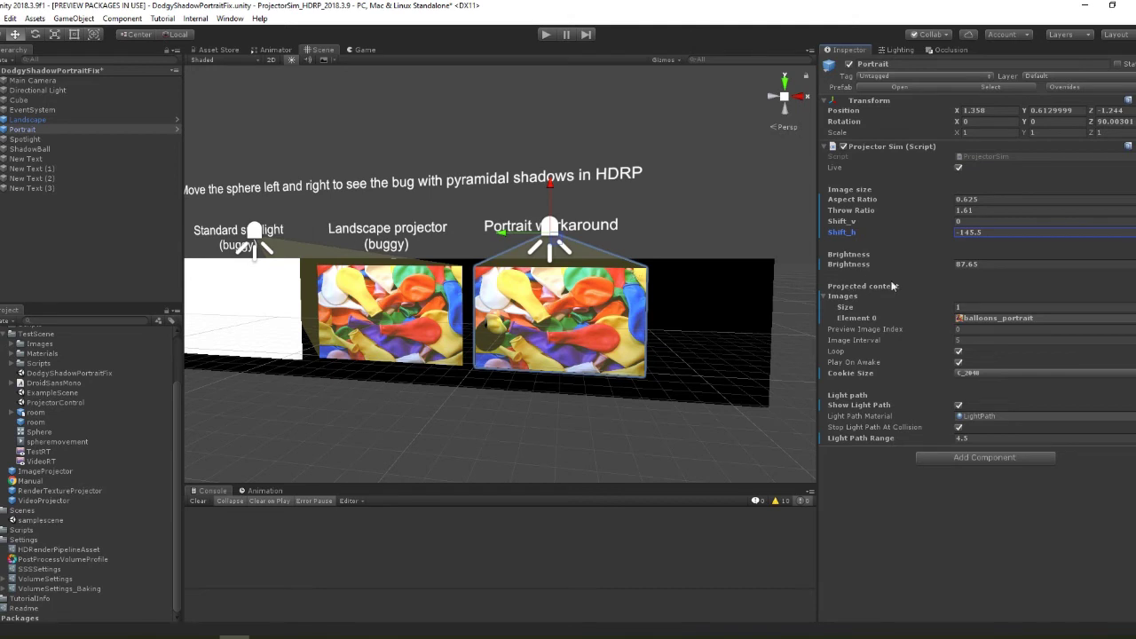
Locate the balloons_portrait image used by the Portrait projector and view its import settings and preview
left_click(992, 318)
left_click(66, 363)
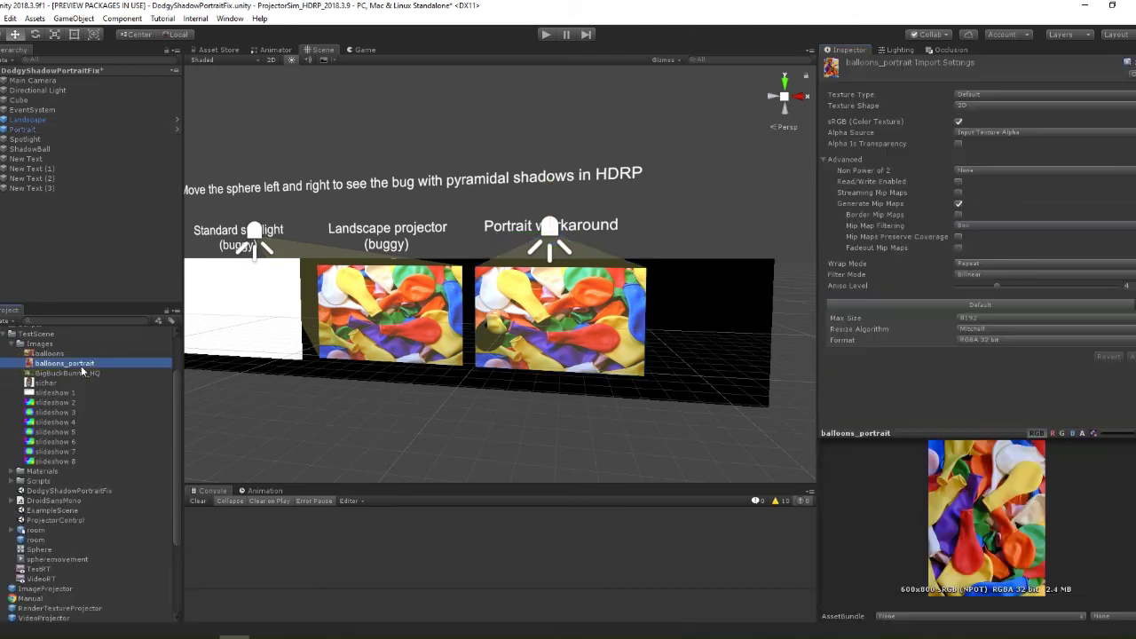